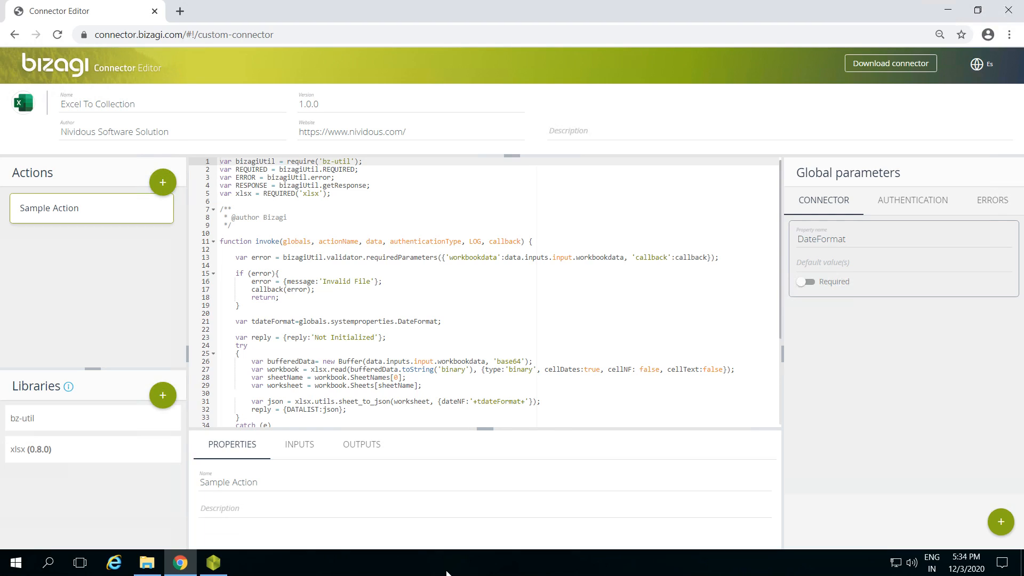
# Step: Rename the sample action as getInvoiceItems
pyautogui.moveTo(269, 482); pyautogui.dragTo(203, 489)
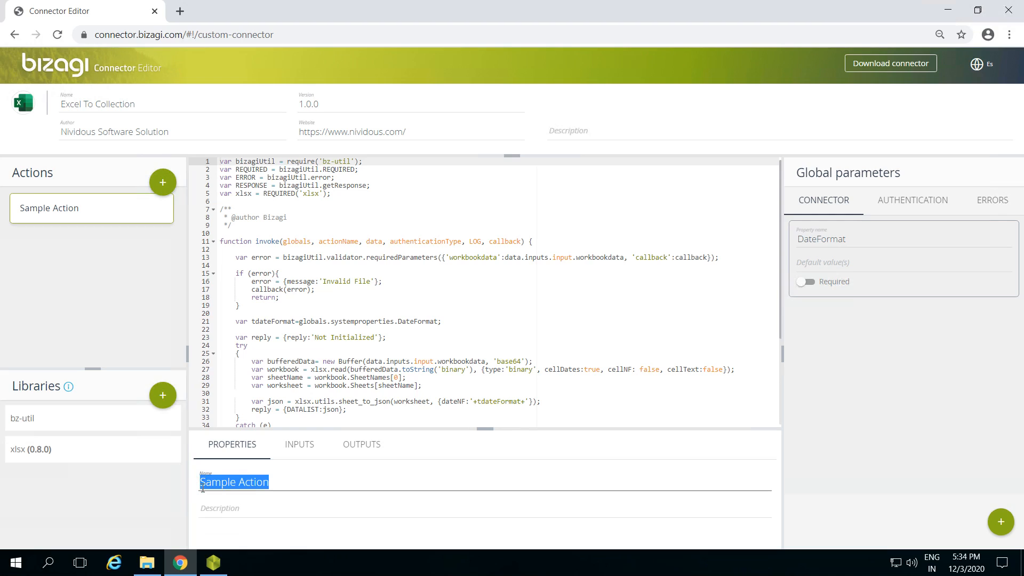
pyautogui.write('get')
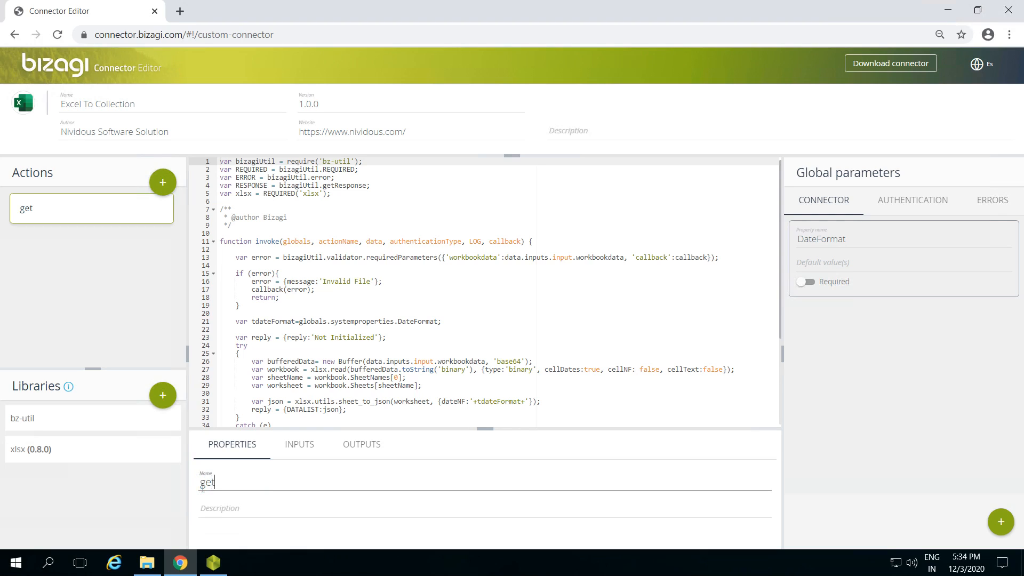
pyautogui.write('InvoiceItems')
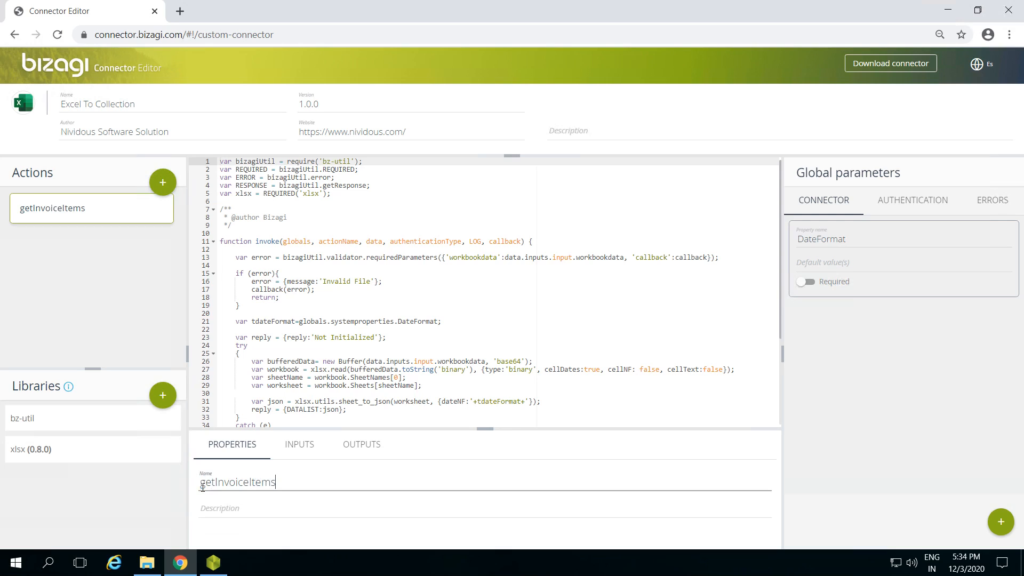
# Step: Review the getInvoiceItems action's input parameters down to the workbookdata field
pyautogui.click(297, 444)
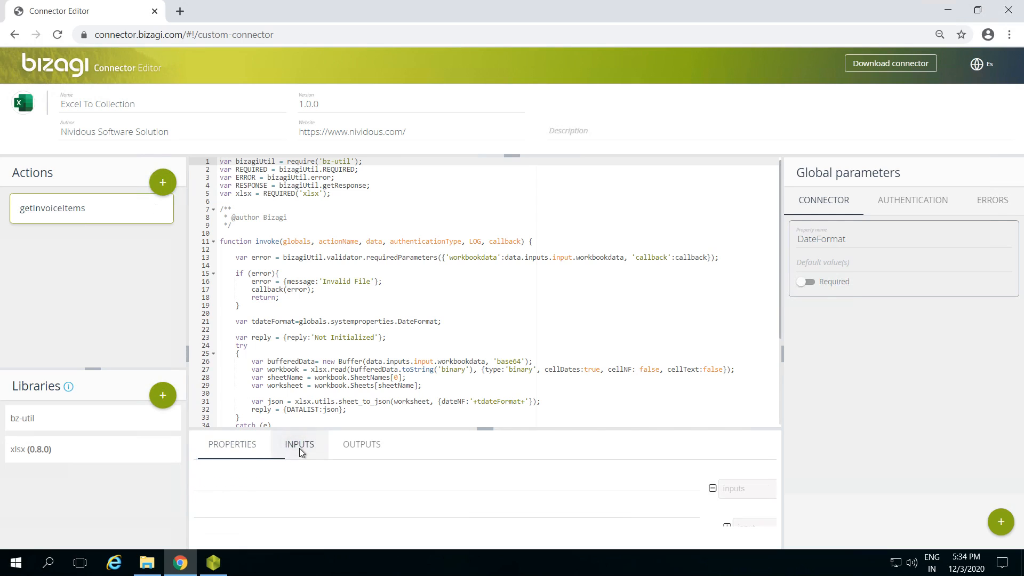
pyautogui.click(216, 527)
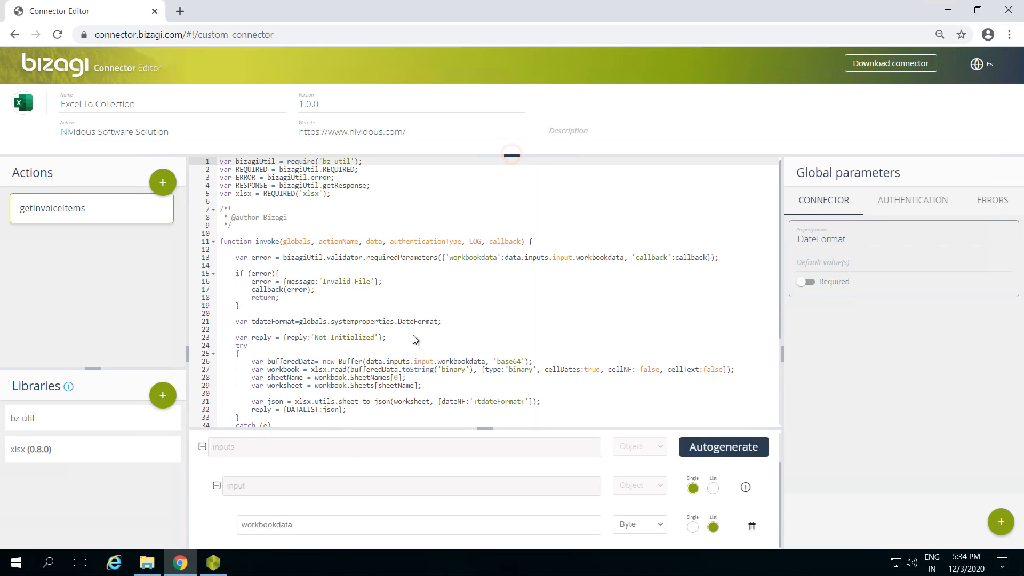
pyautogui.click(511, 156)
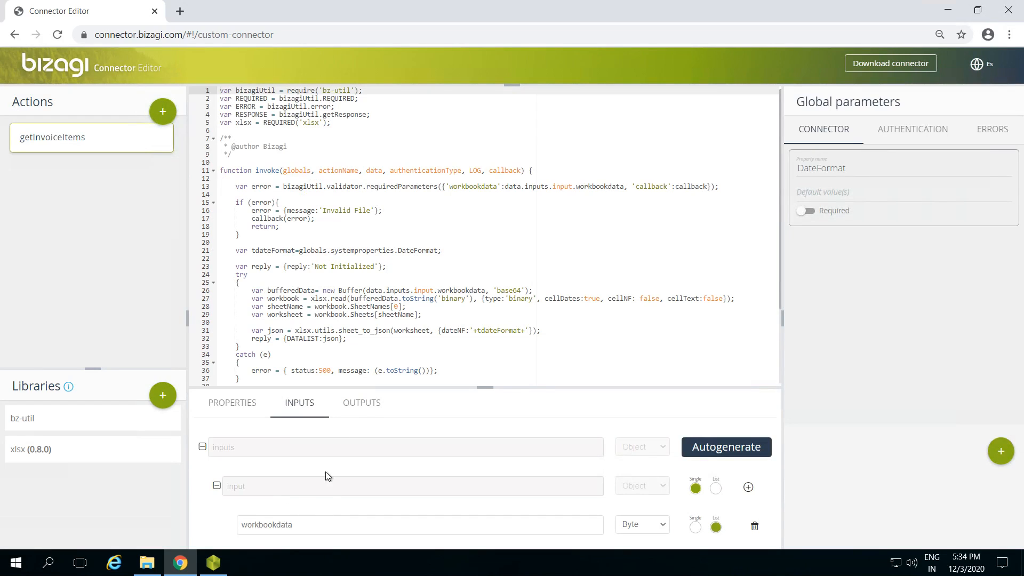
# Step: Examine the action's output structure, expanding output and DATALIST down to the individual item fields
pyautogui.click(361, 402)
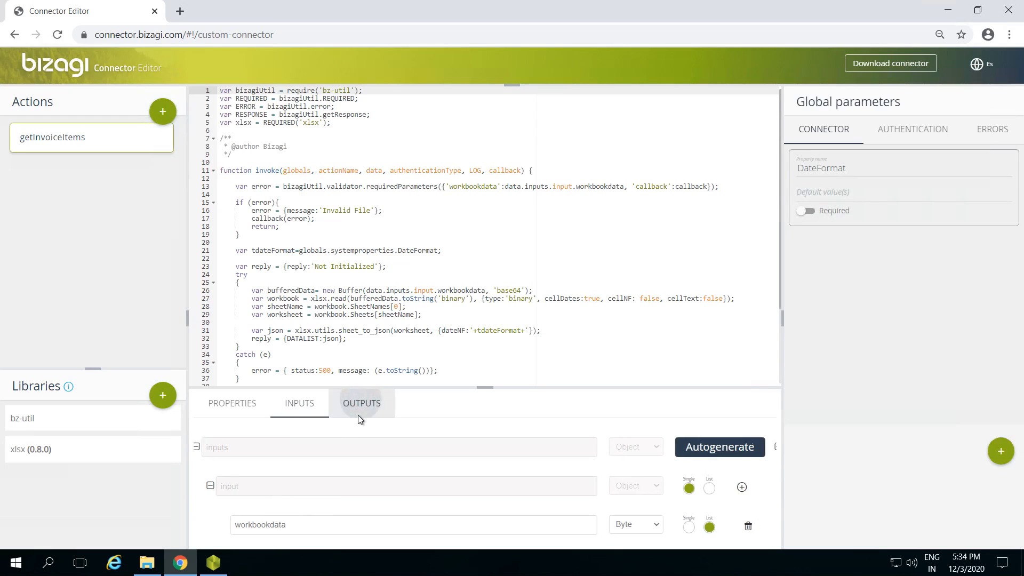
pyautogui.click(205, 446)
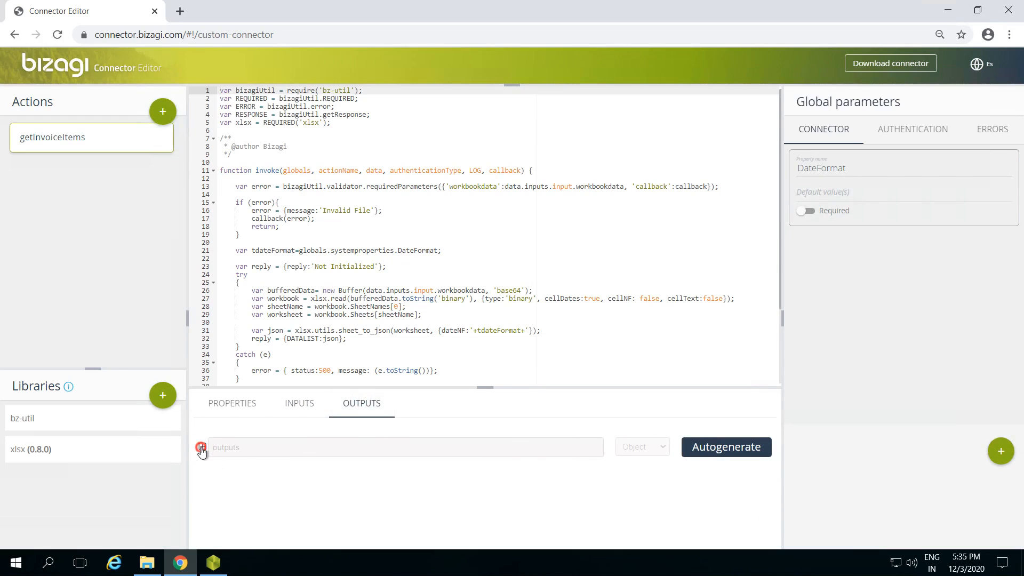
pyautogui.click(216, 487)
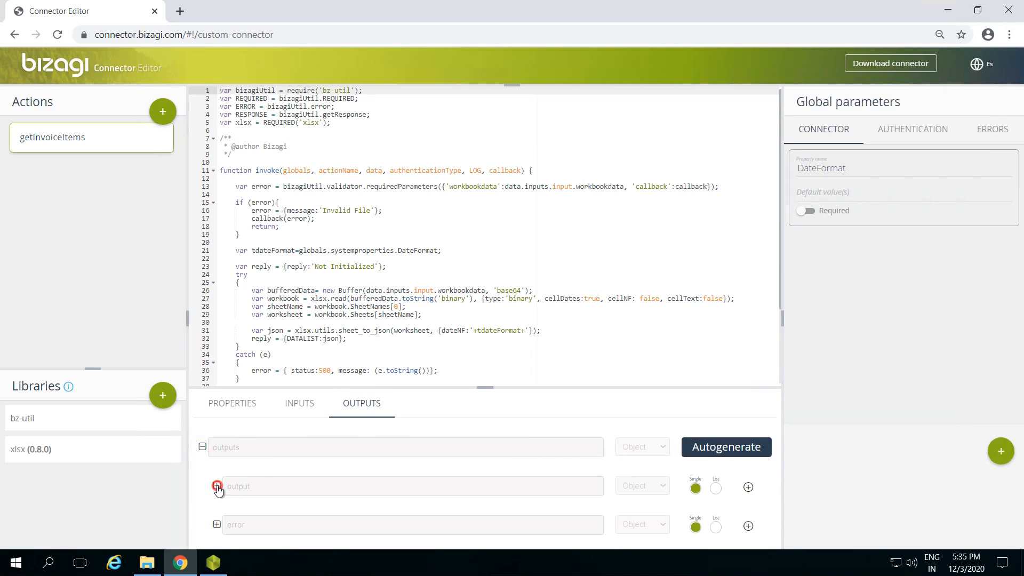
pyautogui.scroll(-1, 304, 472)
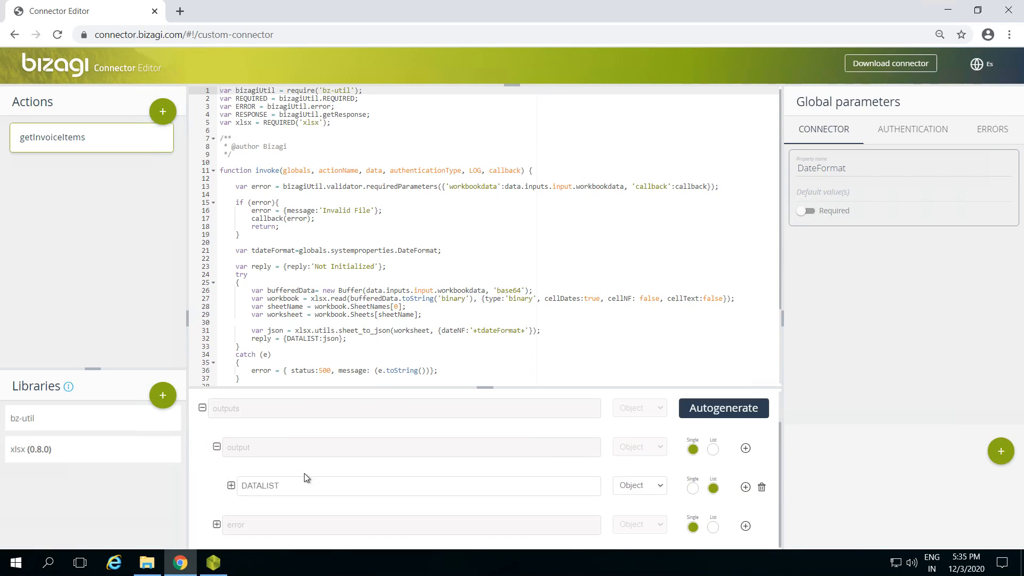
pyautogui.click(231, 485)
pyautogui.scroll(-2, 304, 478)
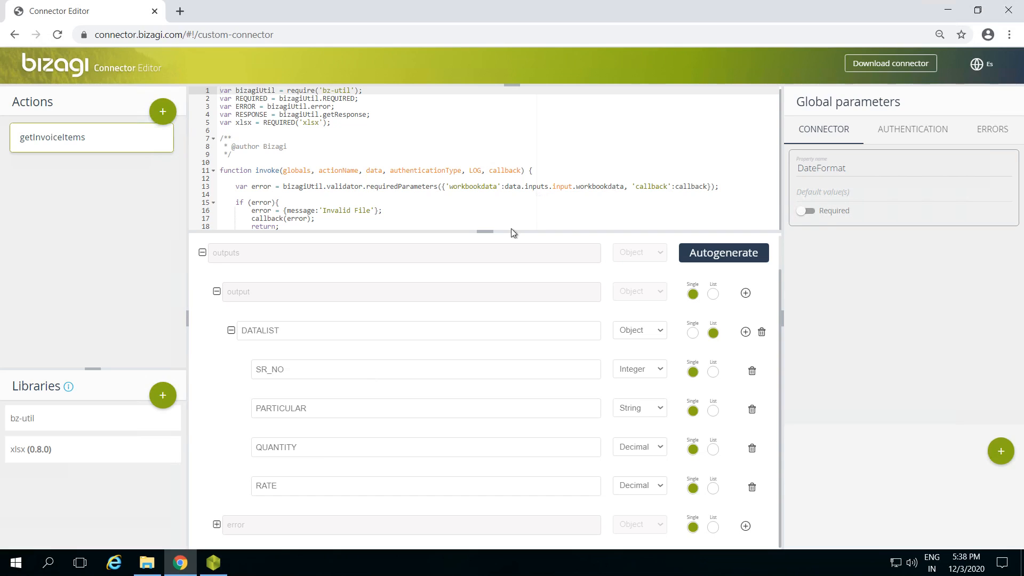
pyautogui.click(485, 232)
pyautogui.click(485, 233)
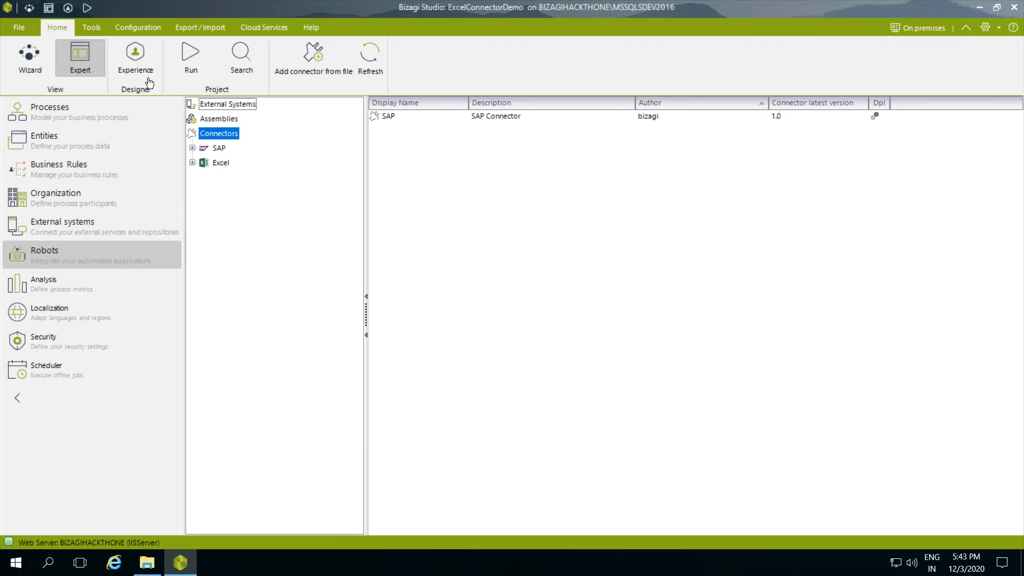
# Step: In Bizagi Studio, add a connector to the external systems from the file Excel To Collection.bizc in Downloads
pyautogui.click(65, 228)
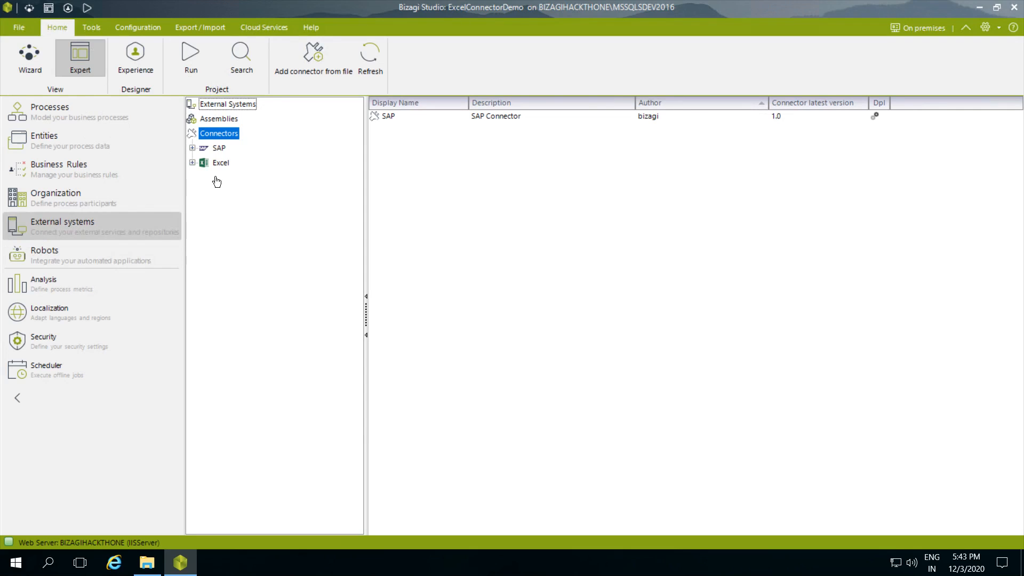
pyautogui.rightClick(220, 135)
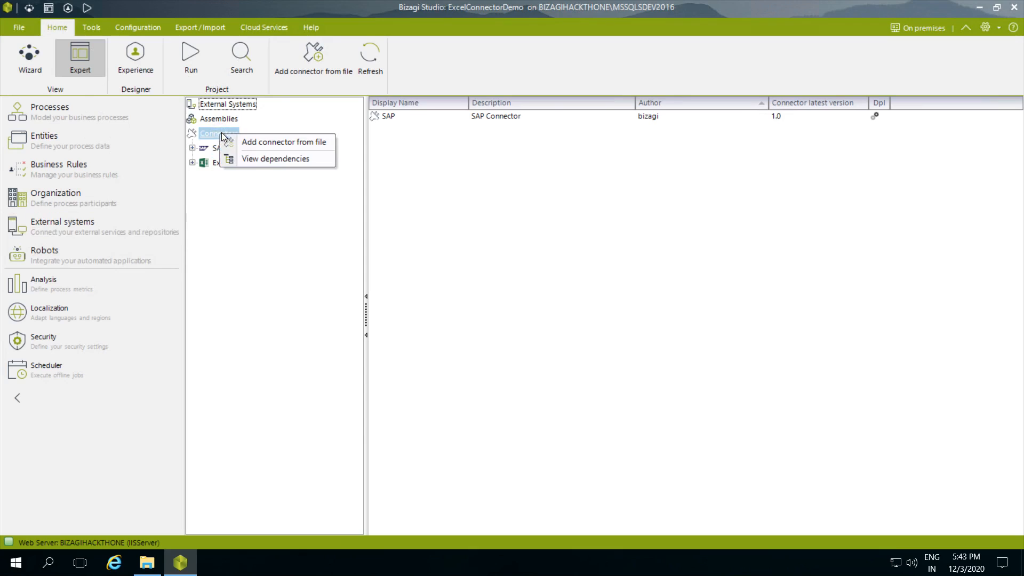
pyautogui.click(273, 141)
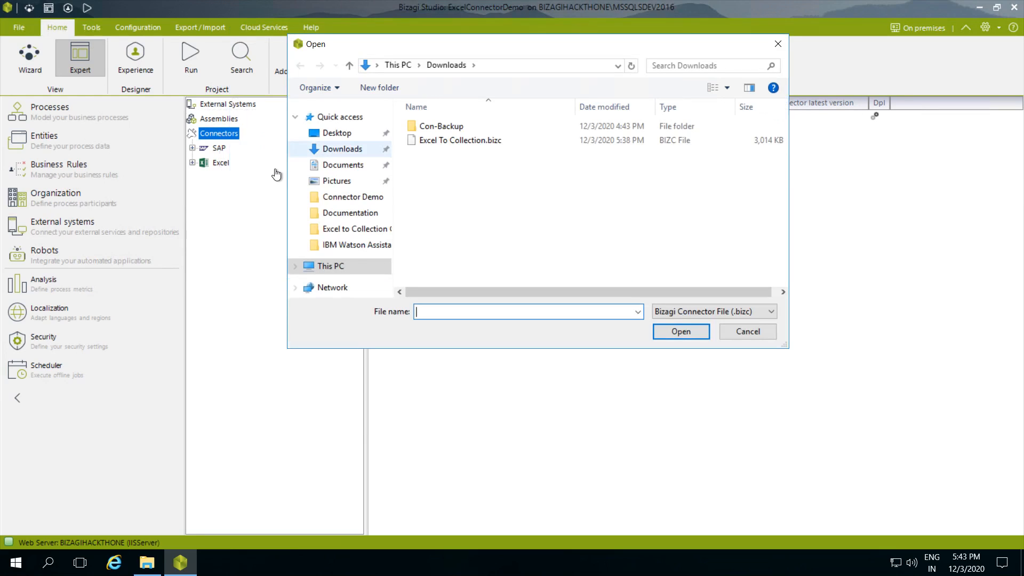
pyautogui.click(457, 141)
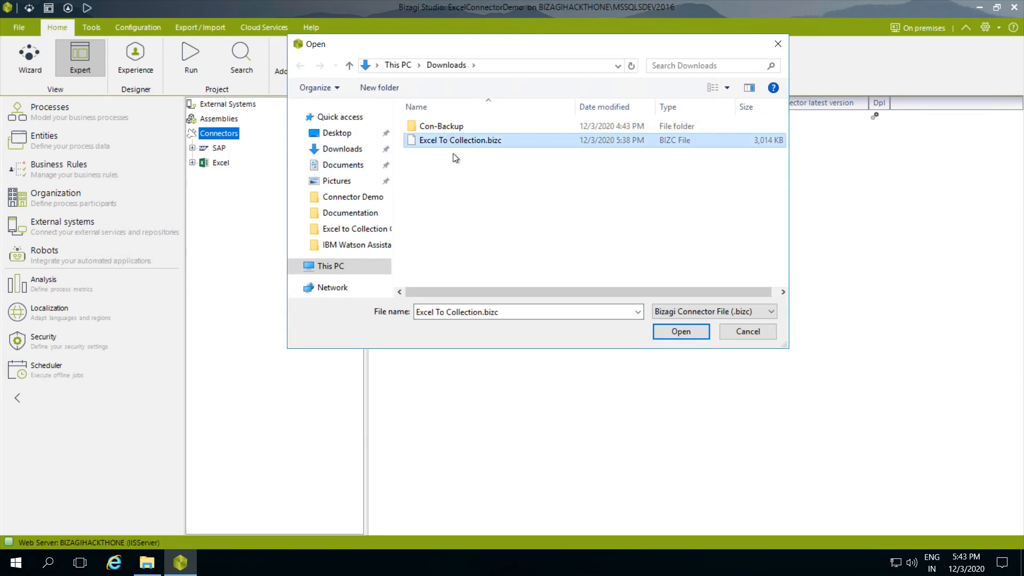
pyautogui.click(676, 331)
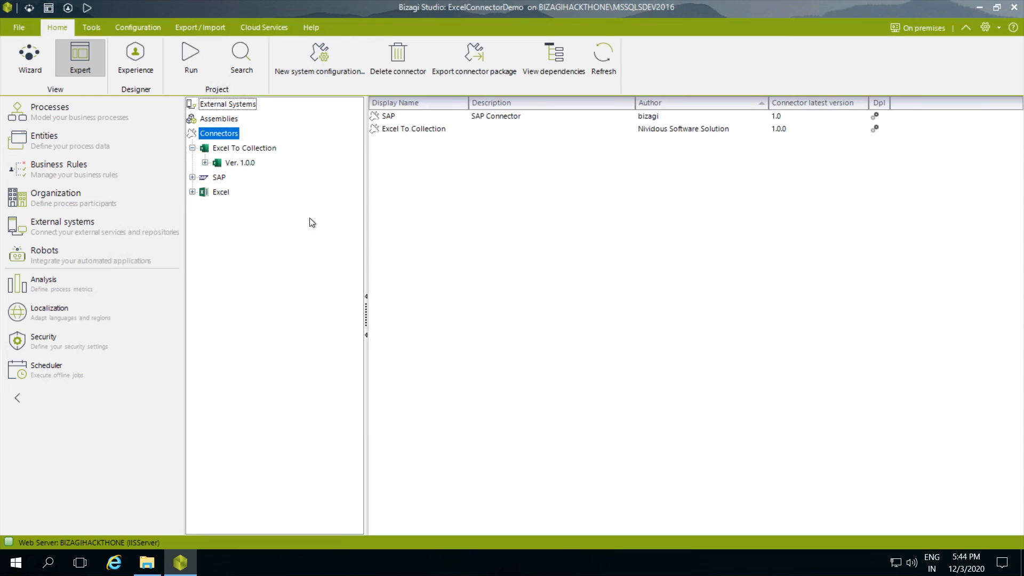
# Step: Create a new system configuration for version 1.0.0 of the Excel To Collection connector, with display name "Excel to Collection"
pyautogui.click(233, 164)
pyautogui.rightClick(234, 164)
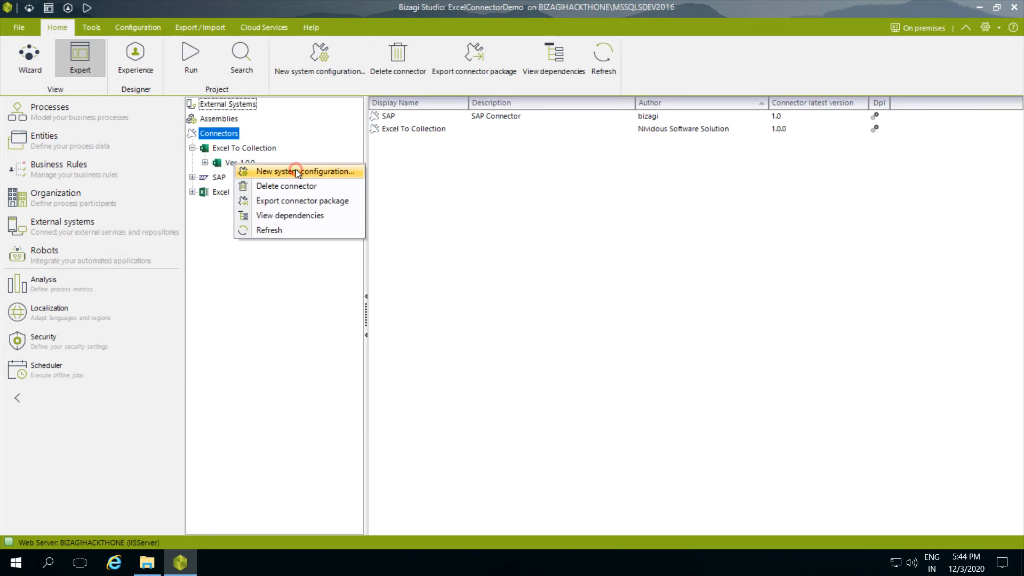
pyautogui.click(296, 170)
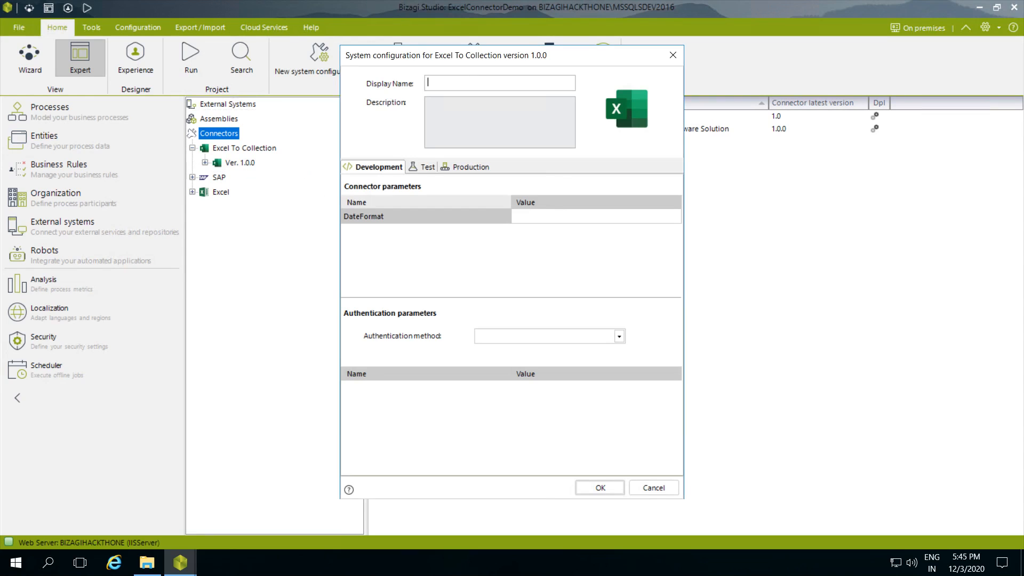
pyautogui.click(466, 84)
pyautogui.write('Excel to Collection')
# Step: Set the DateFormat connector parameter for Development to dd-MMM-yyy and save the configuration
pyautogui.click(537, 217)
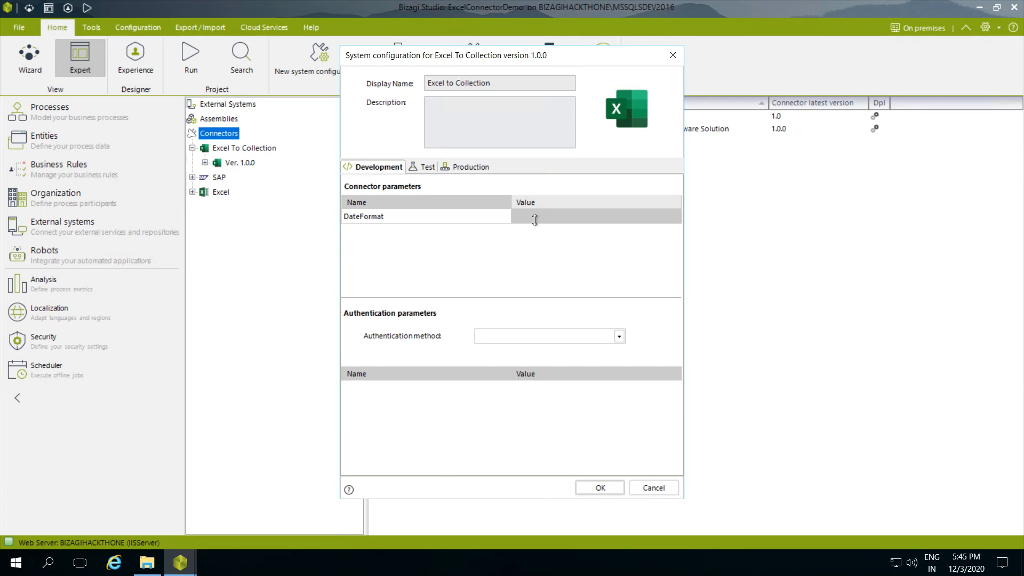
pyautogui.click(535, 216)
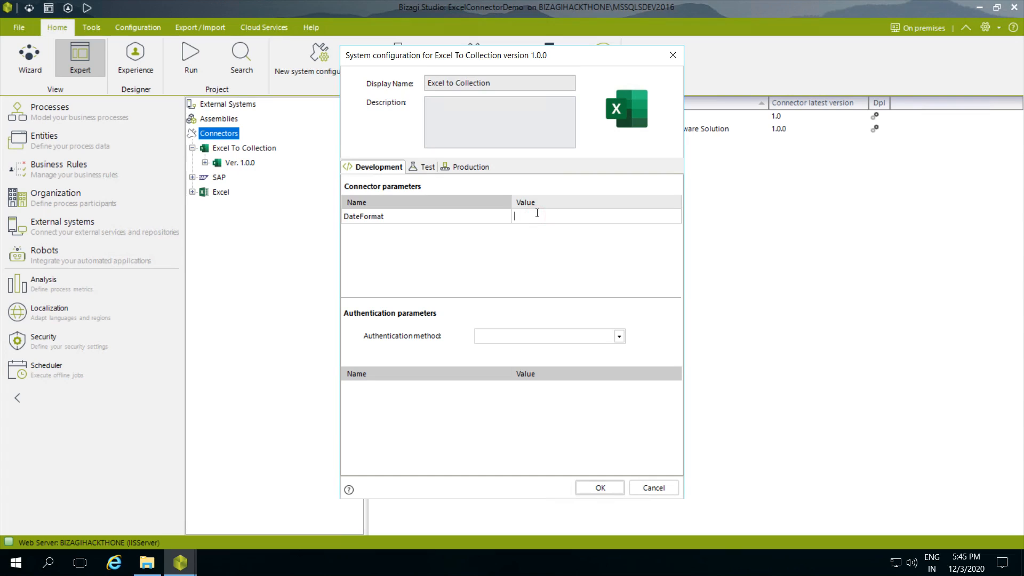
pyautogui.write('dd-MMM-yyy')
pyautogui.click(601, 485)
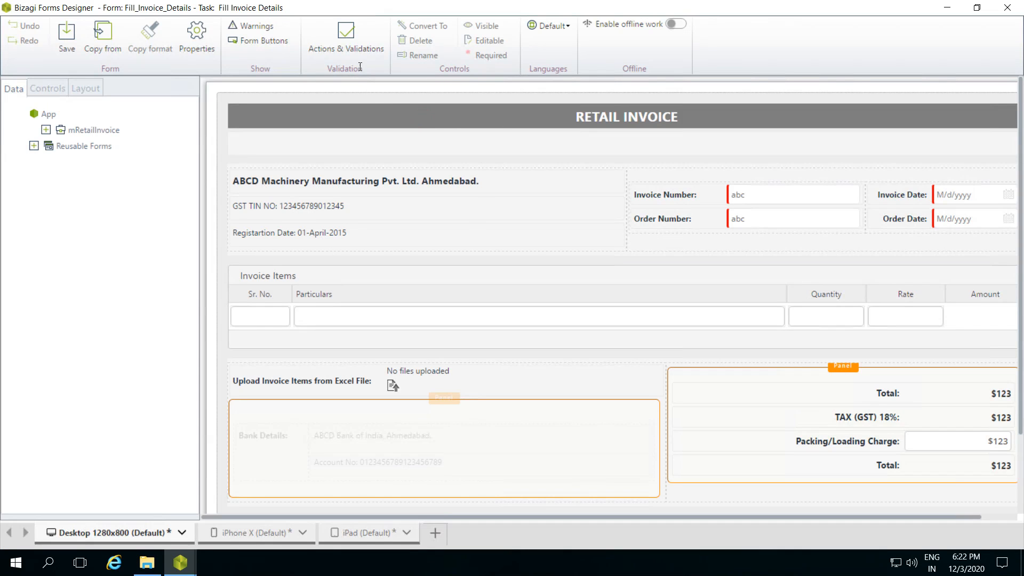
# Step: In Bizagi Forms Designer, open the getInvoiceItems connector instance from the action triggered by uploading the invoice items Excel file
pyautogui.click(344, 44)
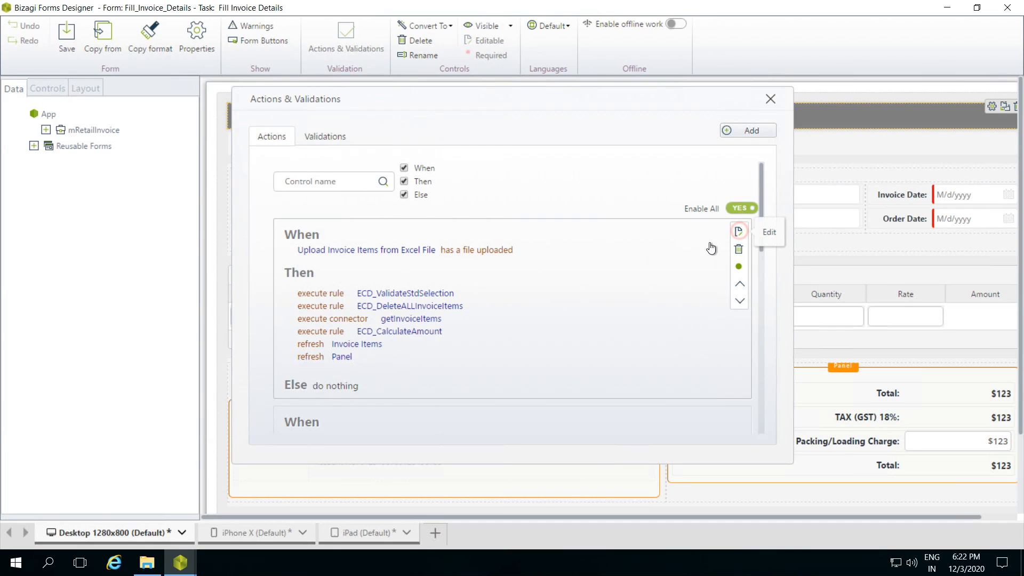
pyautogui.doubleClick(503, 297)
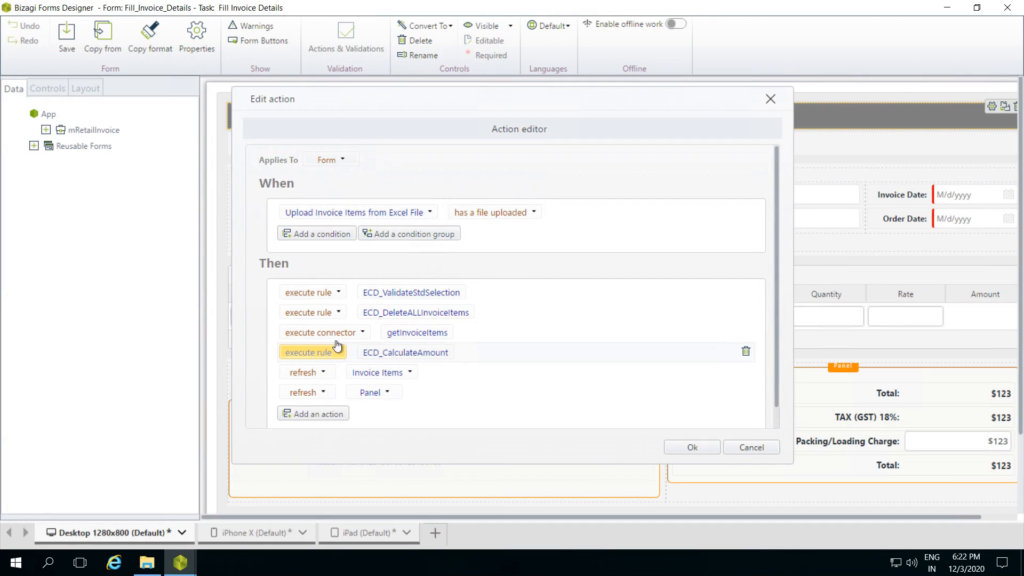
pyautogui.click(429, 332)
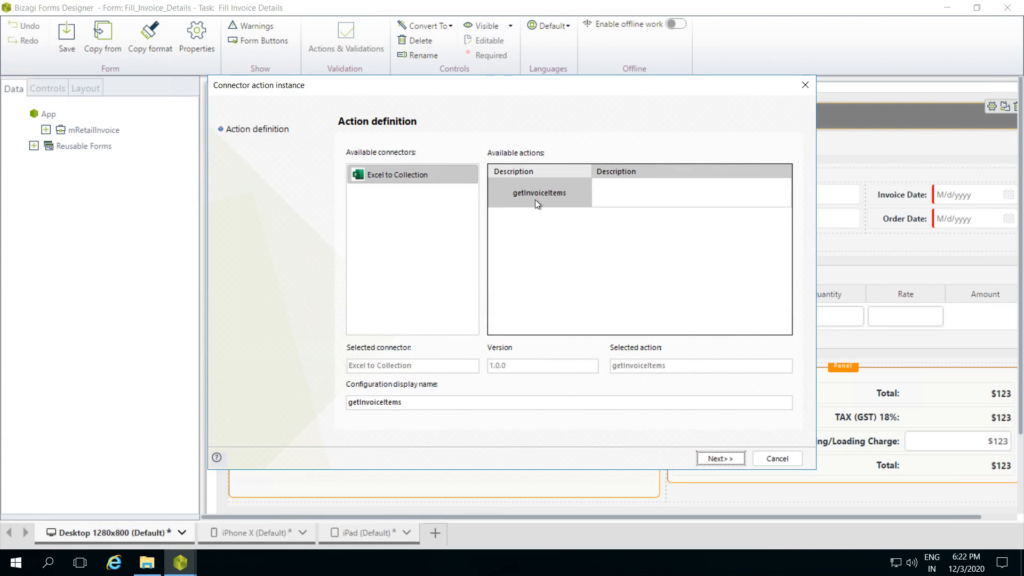
# Step: Review the connector's input mapping, output mapping and error handling, then finish the configuration and close the form's actions
pyautogui.click(725, 459)
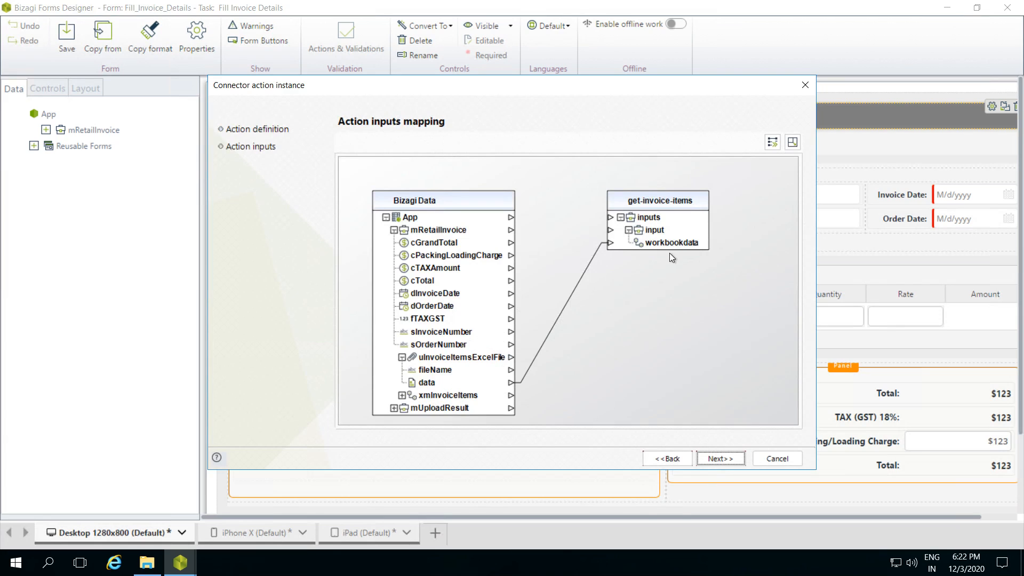
pyautogui.click(729, 460)
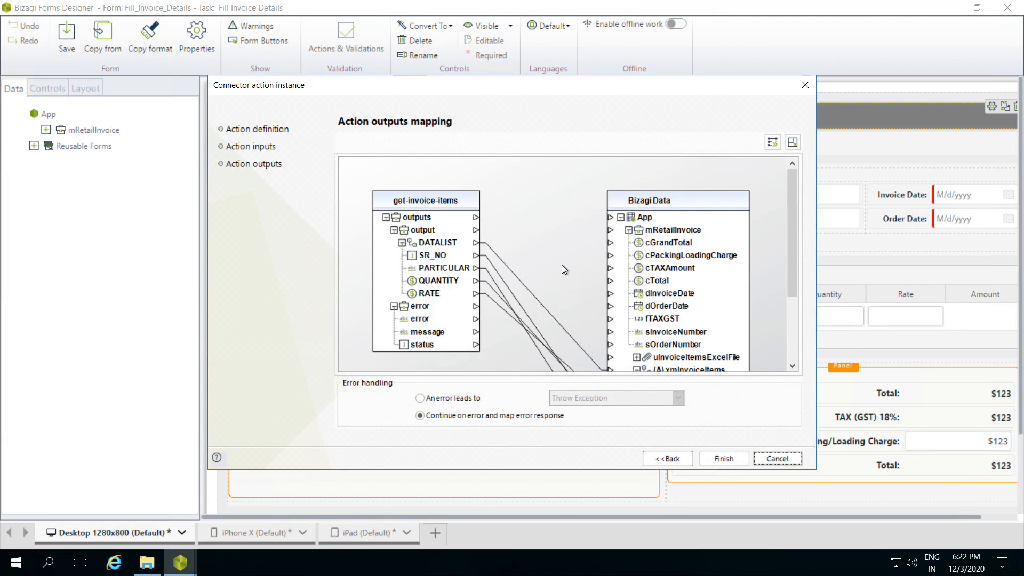
pyautogui.scroll(-1, 640, 251)
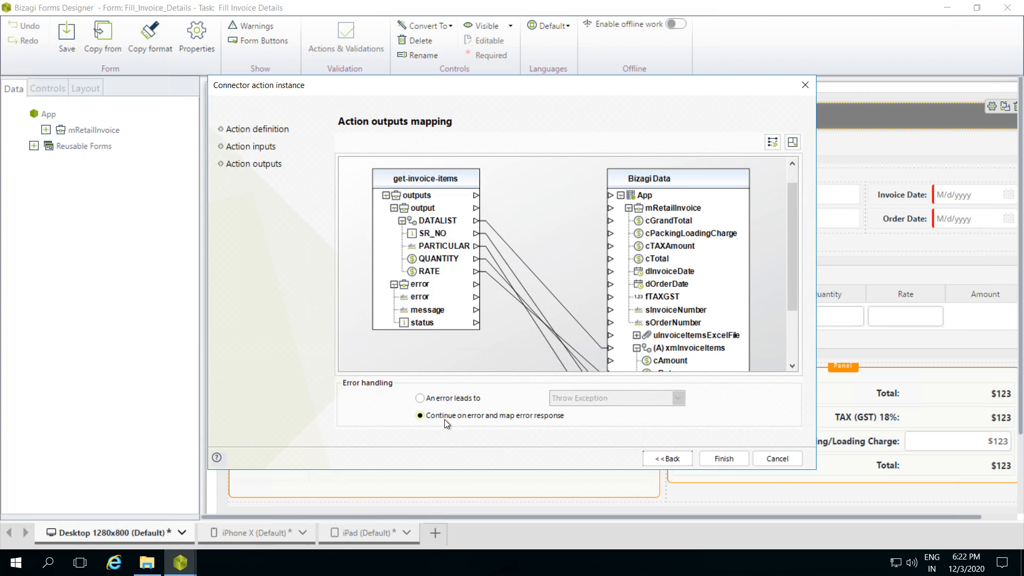
pyautogui.click(730, 457)
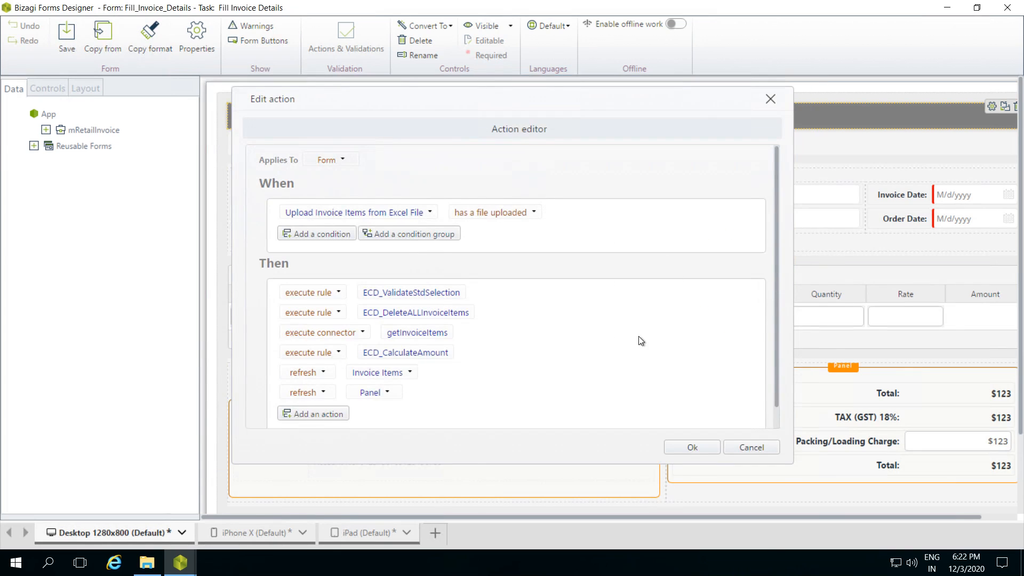
pyautogui.click(688, 448)
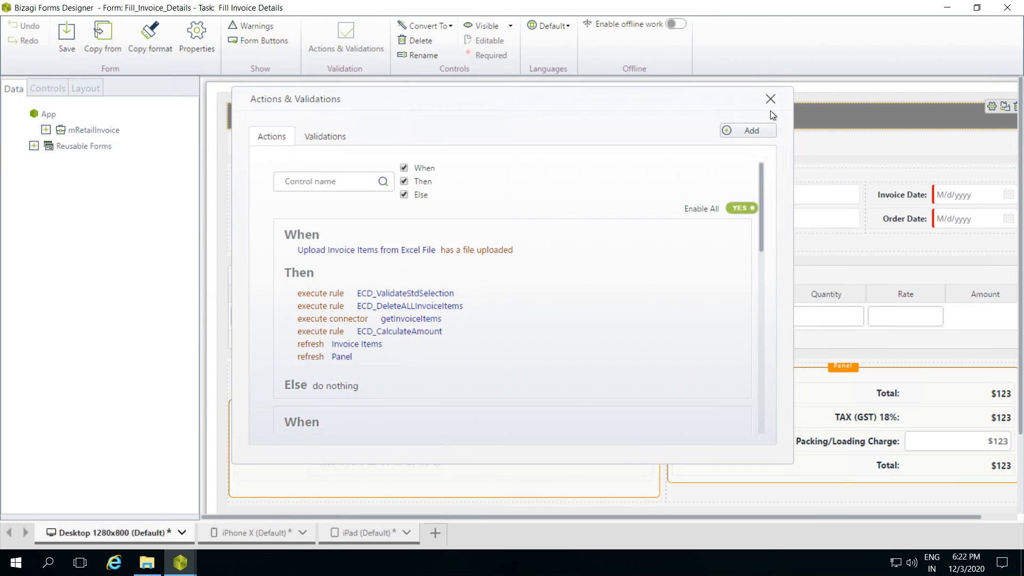
pyautogui.click(771, 101)
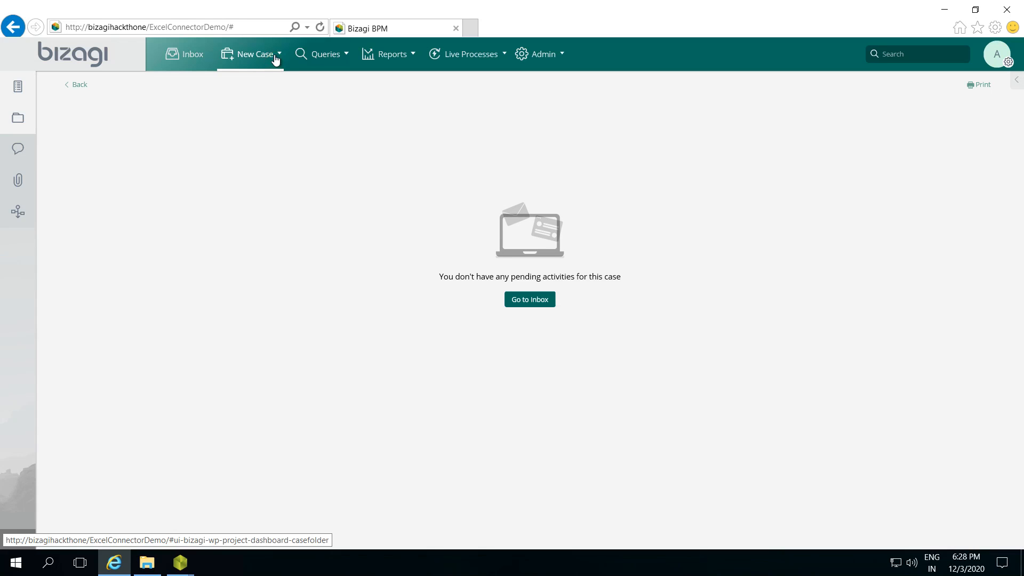
# Step: In the Bizagi work portal in the browser, start a new Retail Invoice case
pyautogui.click(275, 56)
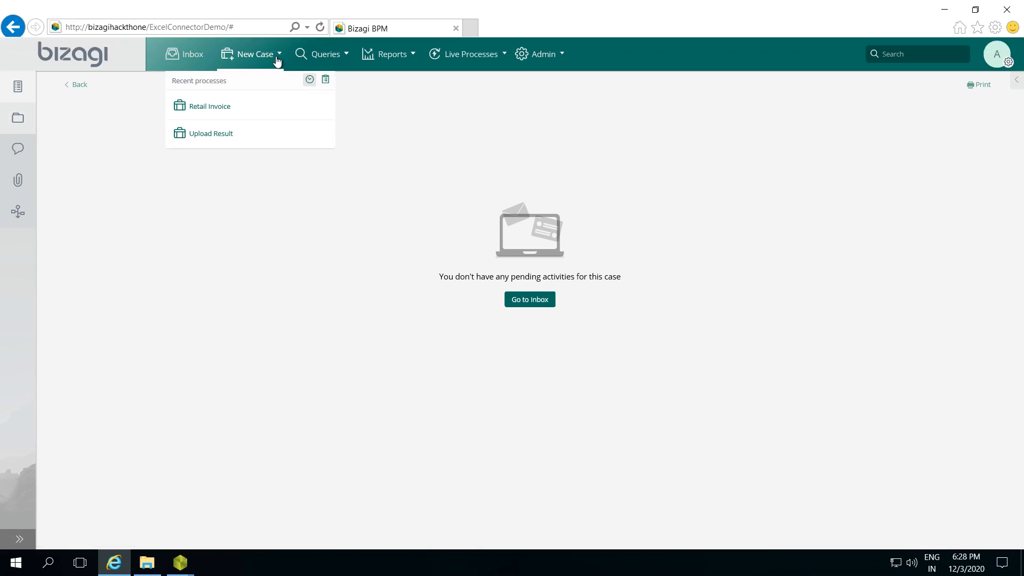
pyautogui.click(221, 106)
pyautogui.click(307, 340)
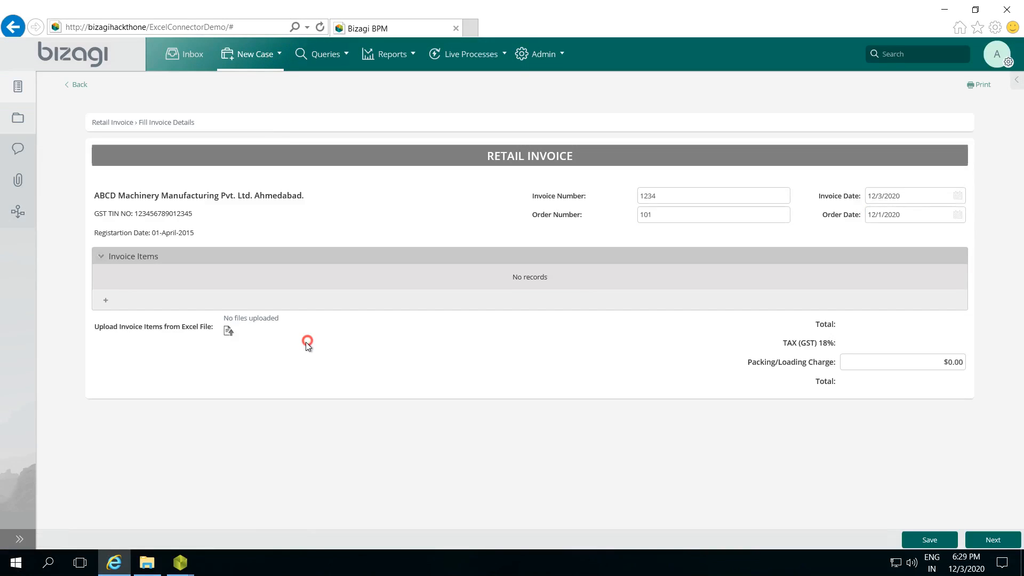
pyautogui.click(354, 335)
# Step: Upload InvoiceItems-21.xlsx as the invoice items Excel file and review the imported items and totals
pyautogui.click(230, 331)
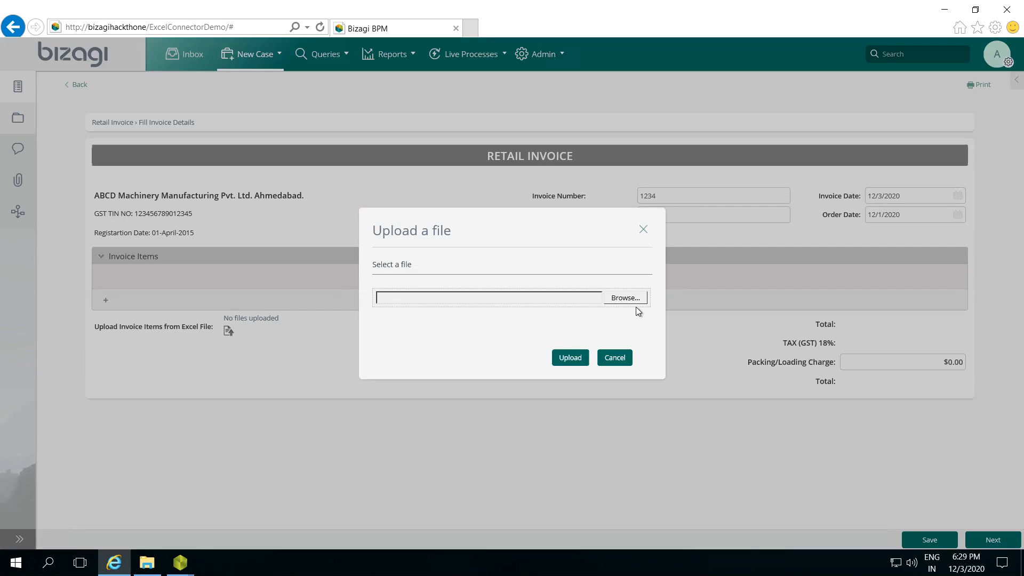
pyautogui.click(628, 296)
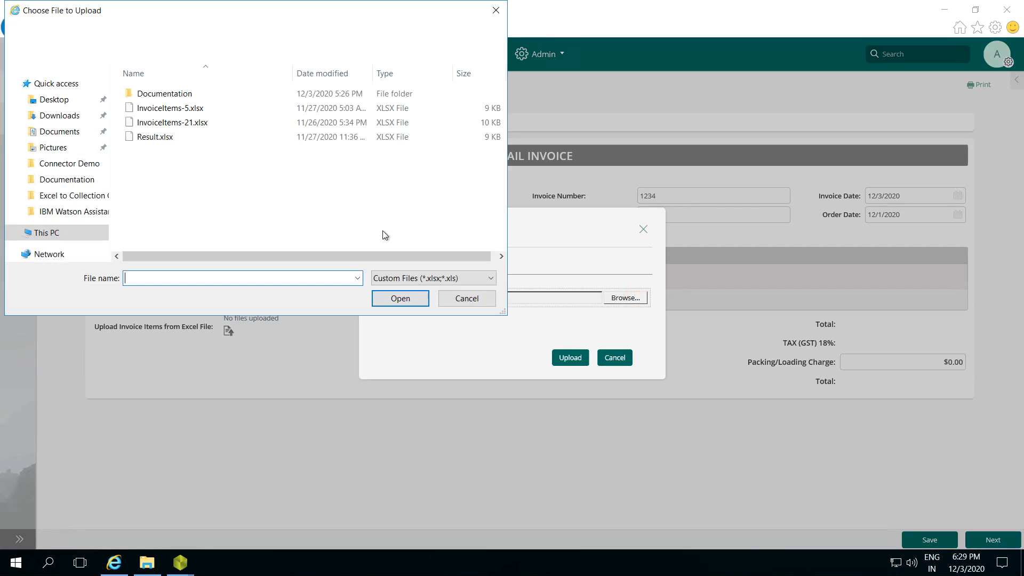
pyautogui.click(191, 123)
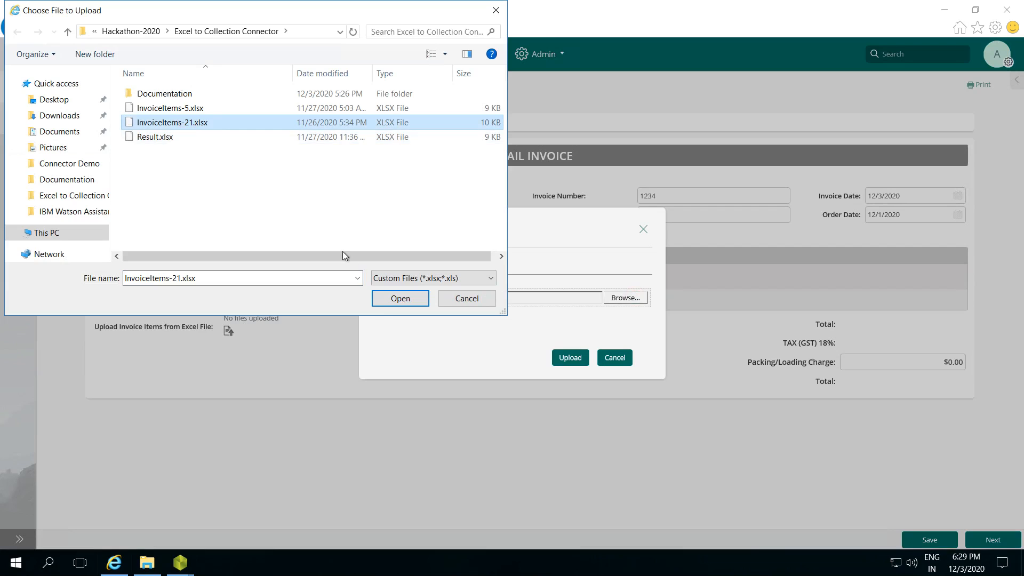
pyautogui.click(397, 298)
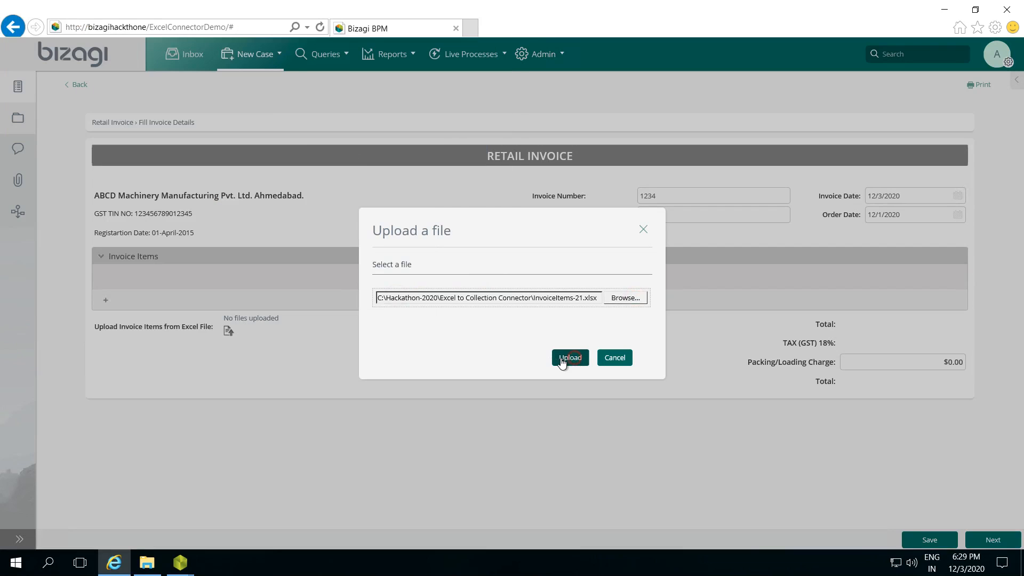
pyautogui.click(568, 358)
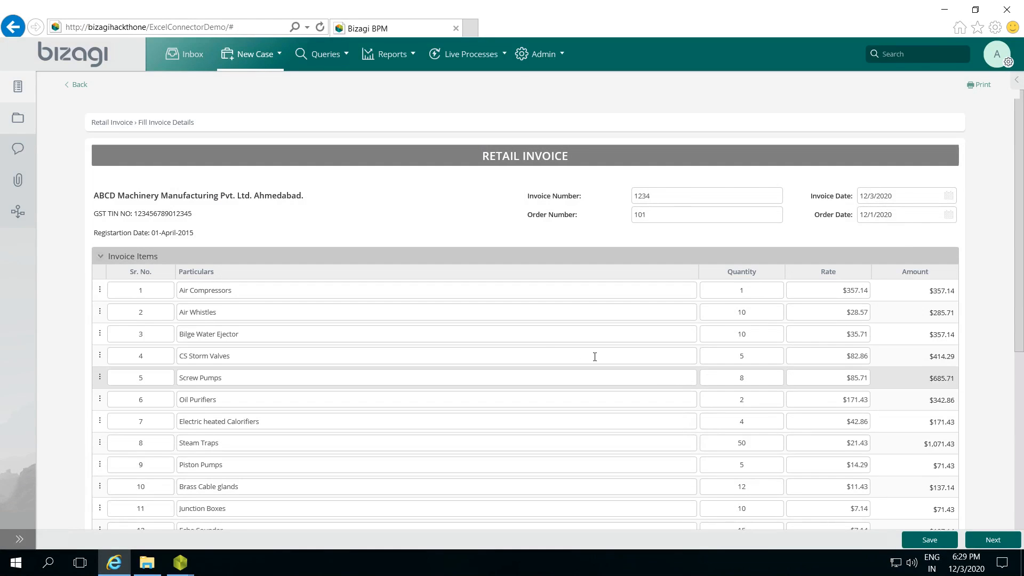
pyautogui.scroll(-4, 362, 378)
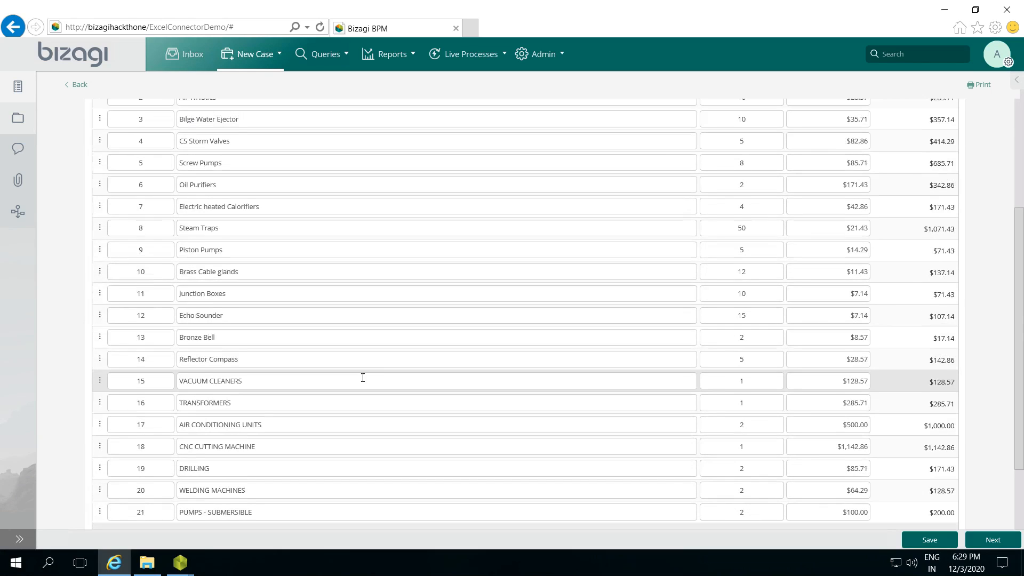
pyautogui.scroll(-3, 854, 363)
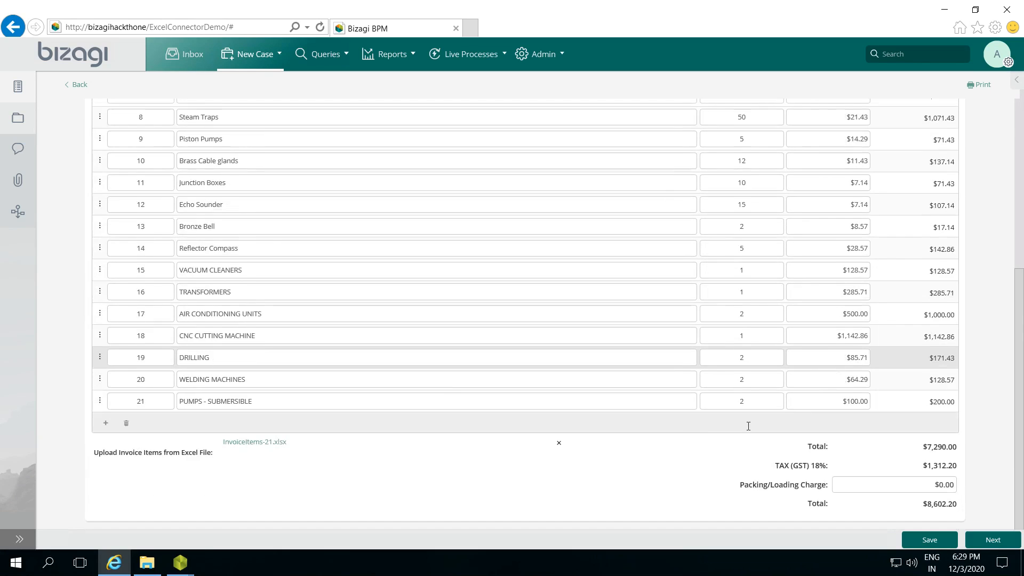